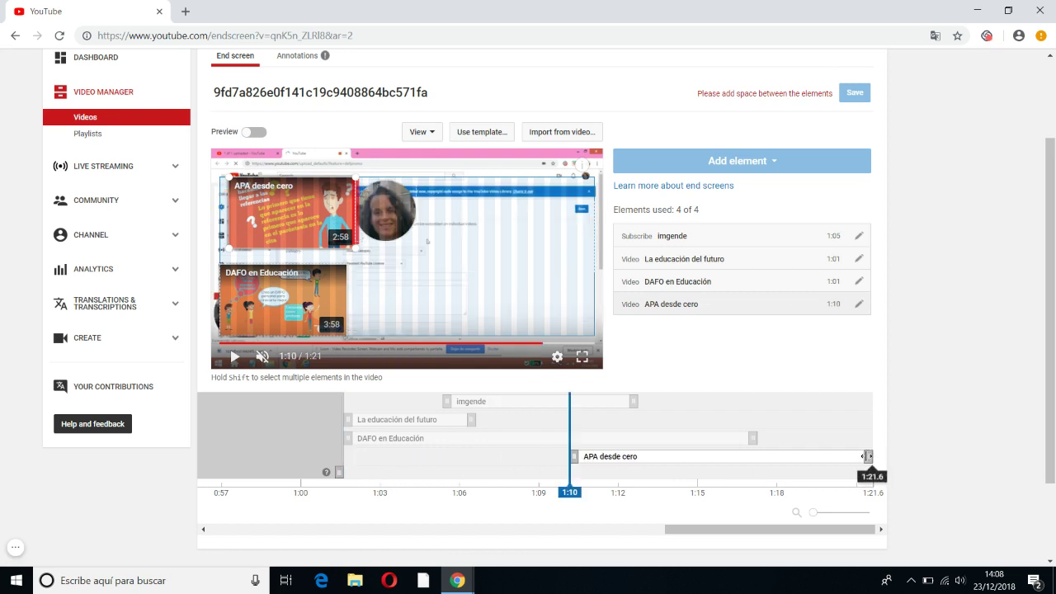
# - Shorten the APA desde cero end screen element to finish at 1:15, place it beside the DAFO en Educación element, and save
pyautogui.moveTo(870, 456); pyautogui.dragTo(646, 462)
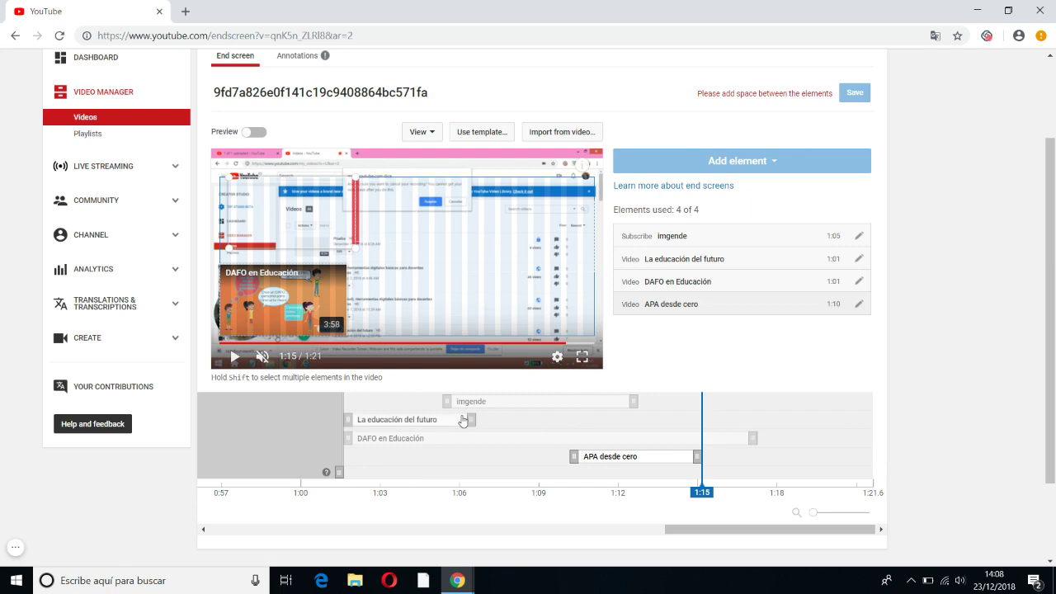
pyautogui.moveTo(289, 208); pyautogui.dragTo(439, 301)
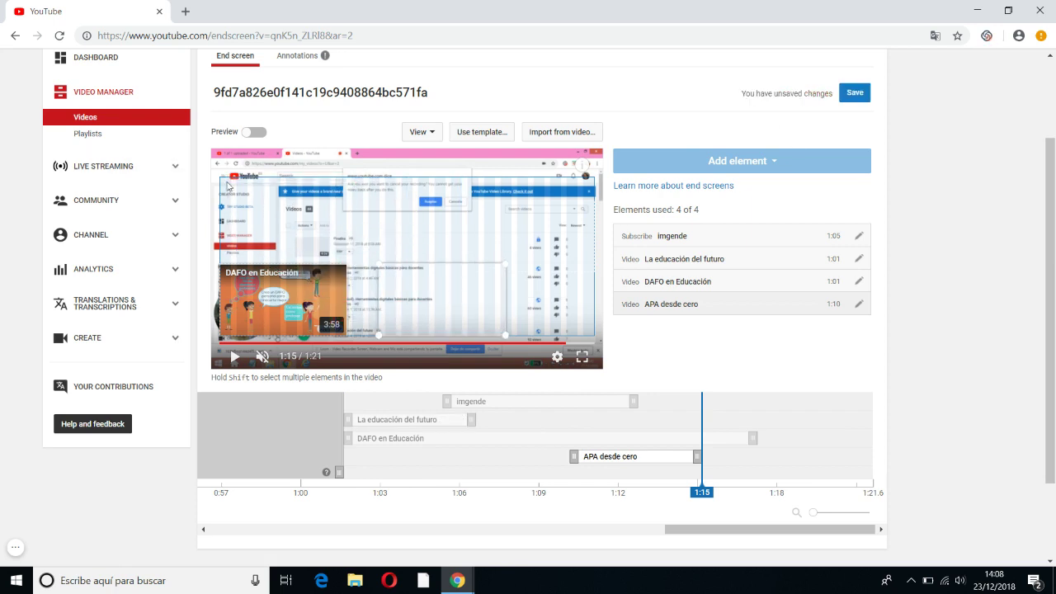
pyautogui.click(859, 93)
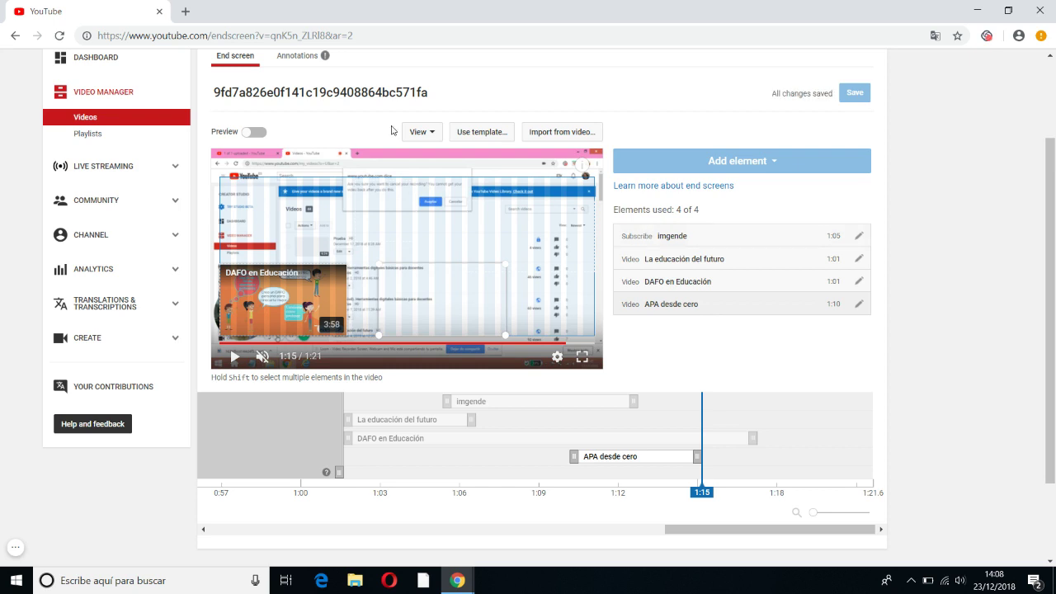
# - Preview the end screen from about 0:50 and browse the list of suggested video cards in the player
pyautogui.click(257, 135)
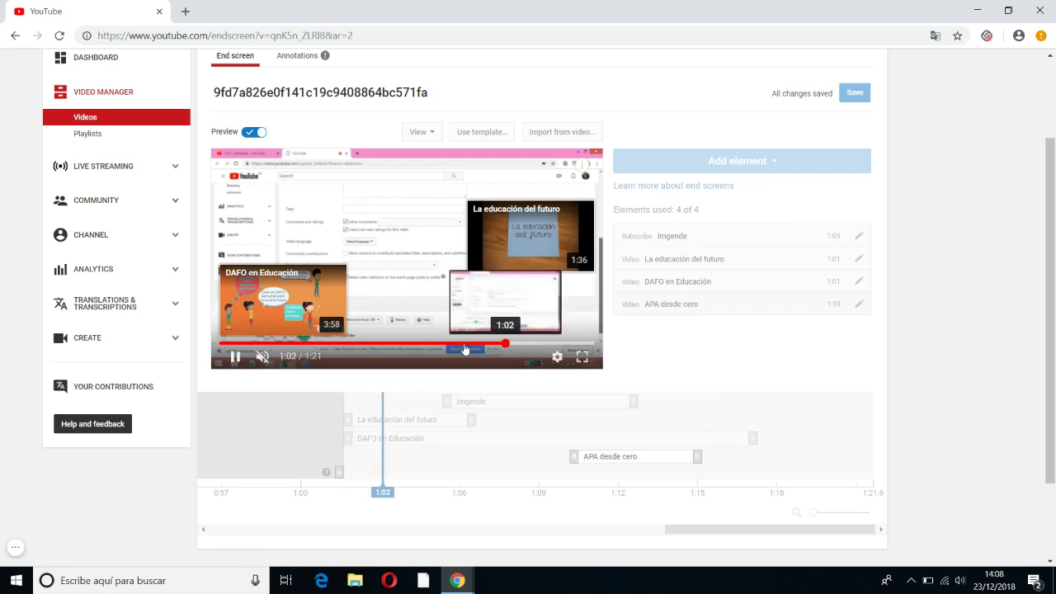
pyautogui.click(400, 351)
pyautogui.moveTo(400, 351); pyautogui.dragTo(445, 351)
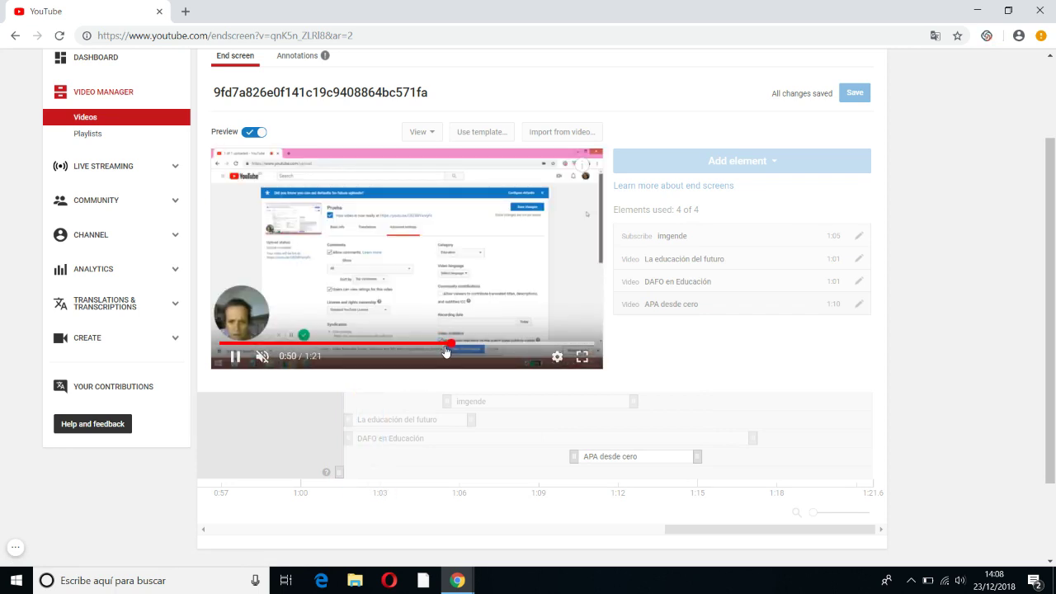
pyautogui.moveTo(581, 165)
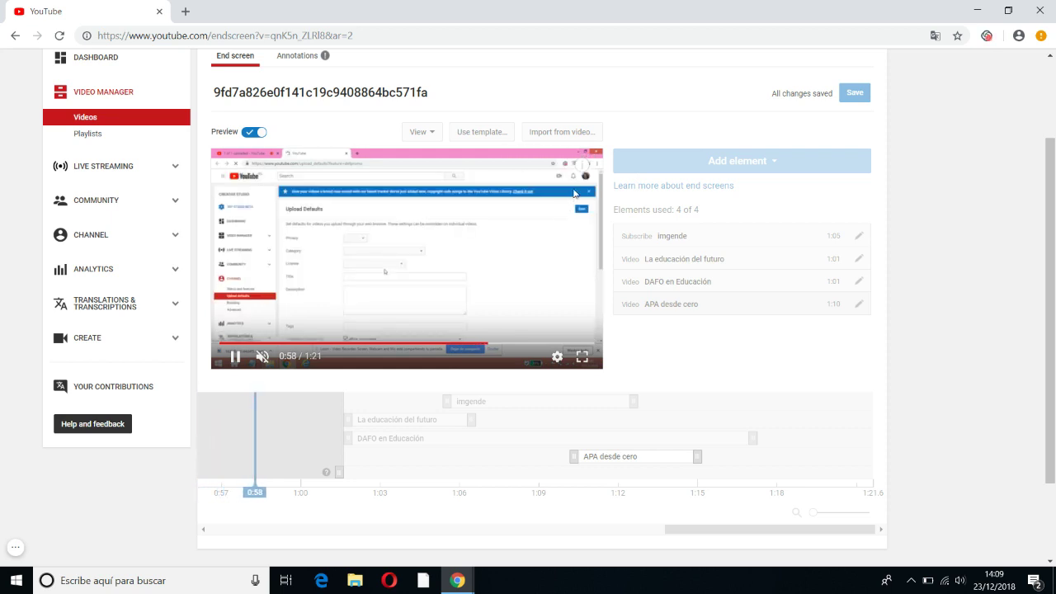
pyautogui.click(583, 171)
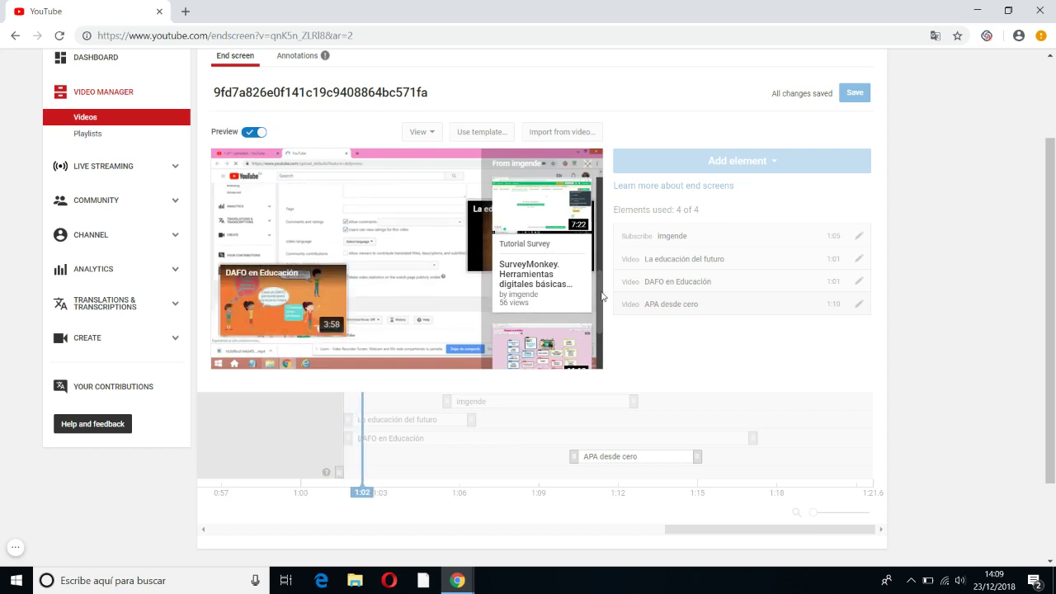
pyautogui.scroll(-3, 598, 231)
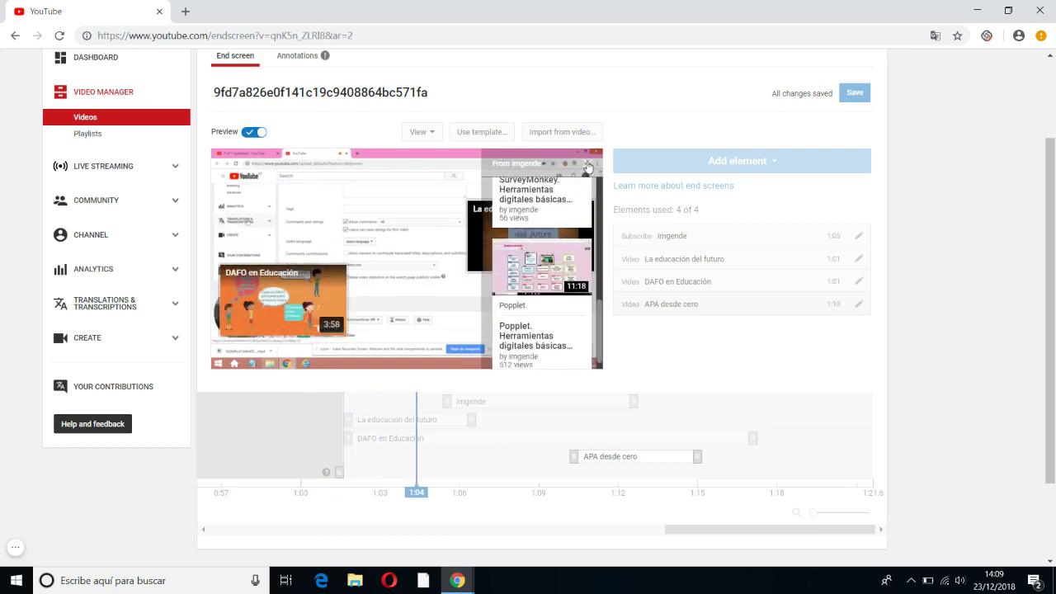
# - Test the DAFO en Educación and channel subscribe elements in the preview, closing each page they open
pyautogui.click(297, 290)
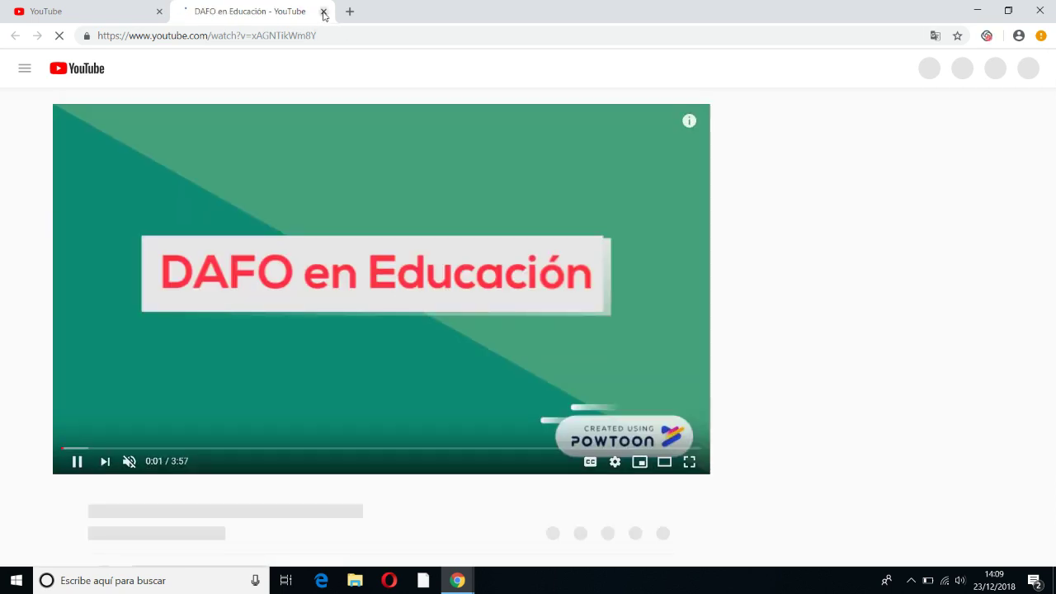
pyautogui.click(323, 11)
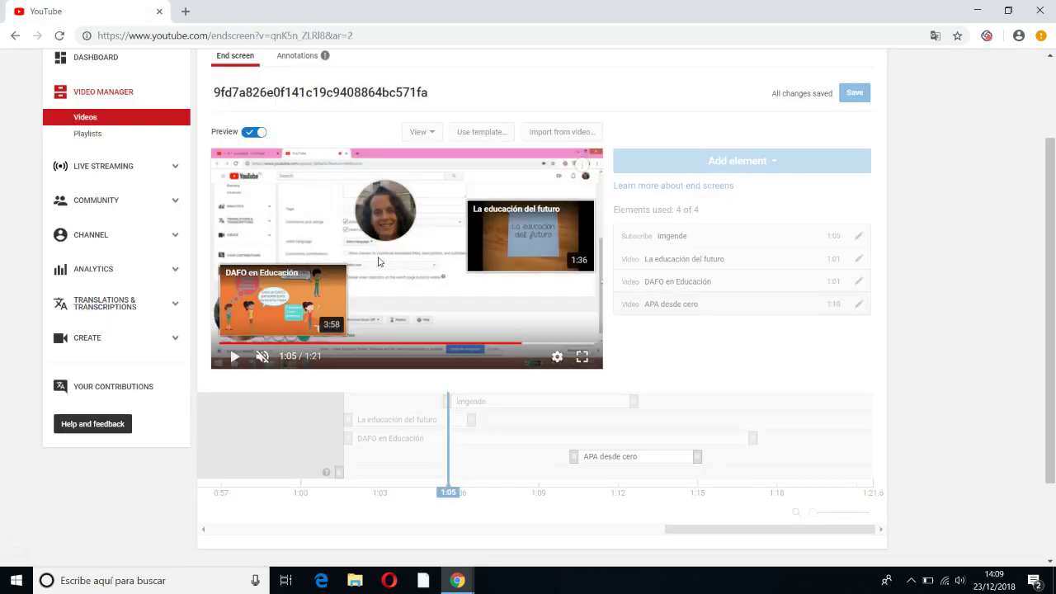
pyautogui.click(396, 229)
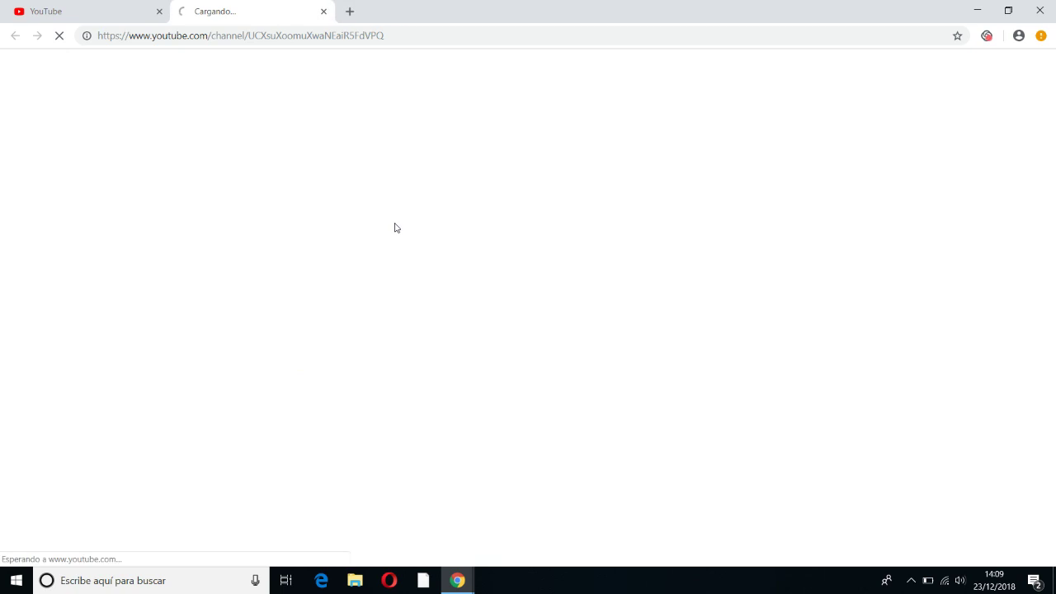
pyautogui.click(323, 10)
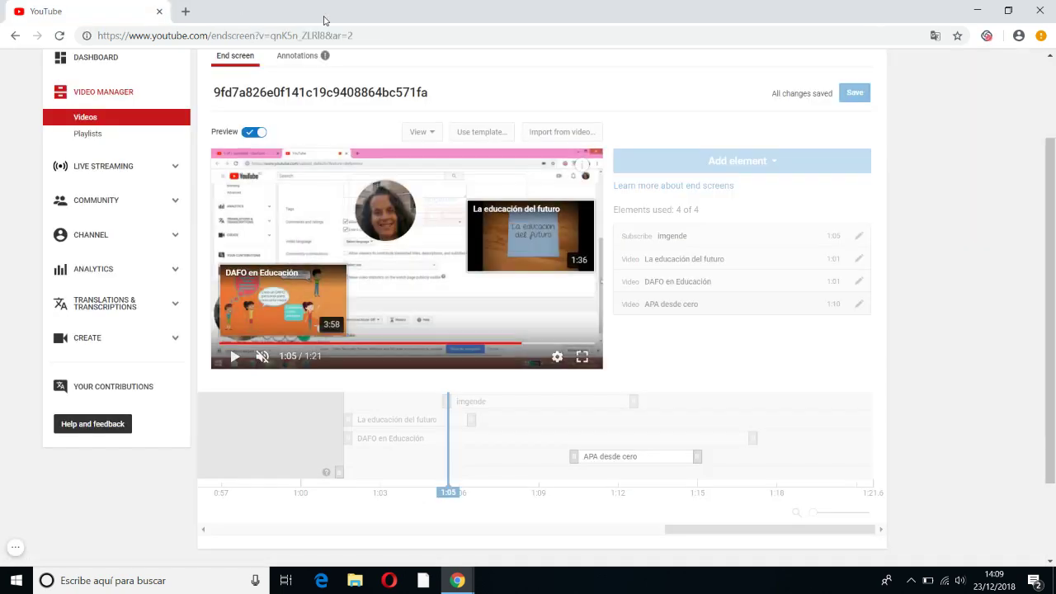
# - Open the video's cards editor and play through the video to check the existing cards
pyautogui.scroll(2, 578, 248)
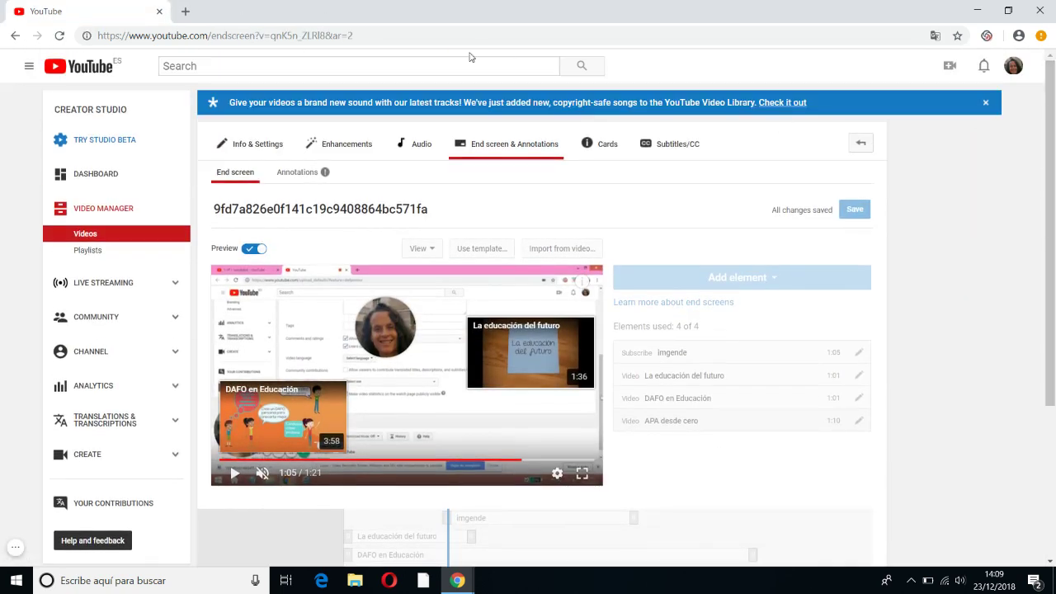
pyautogui.click(606, 146)
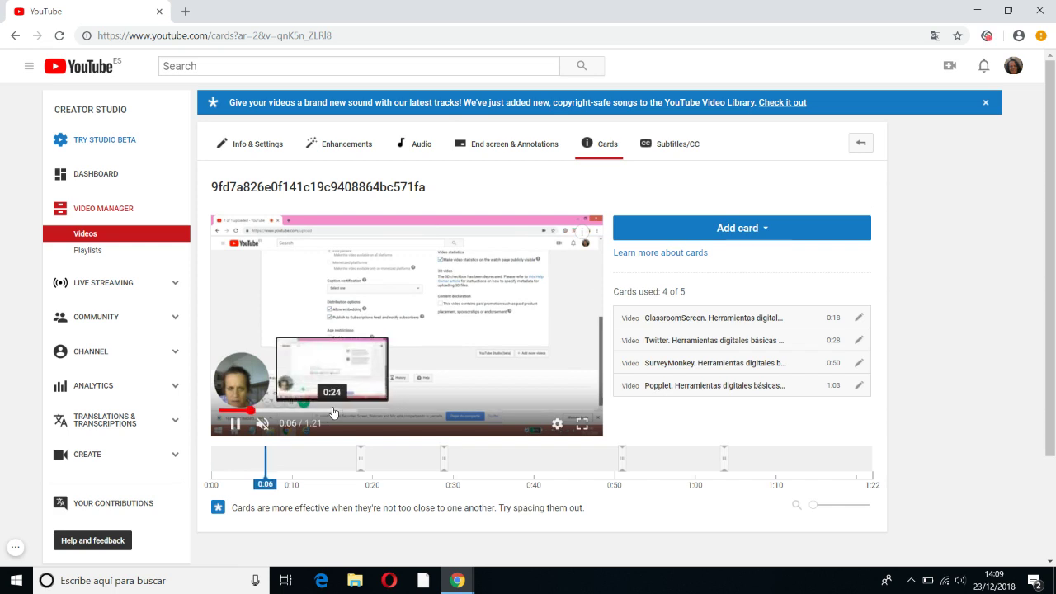
pyautogui.click(334, 410)
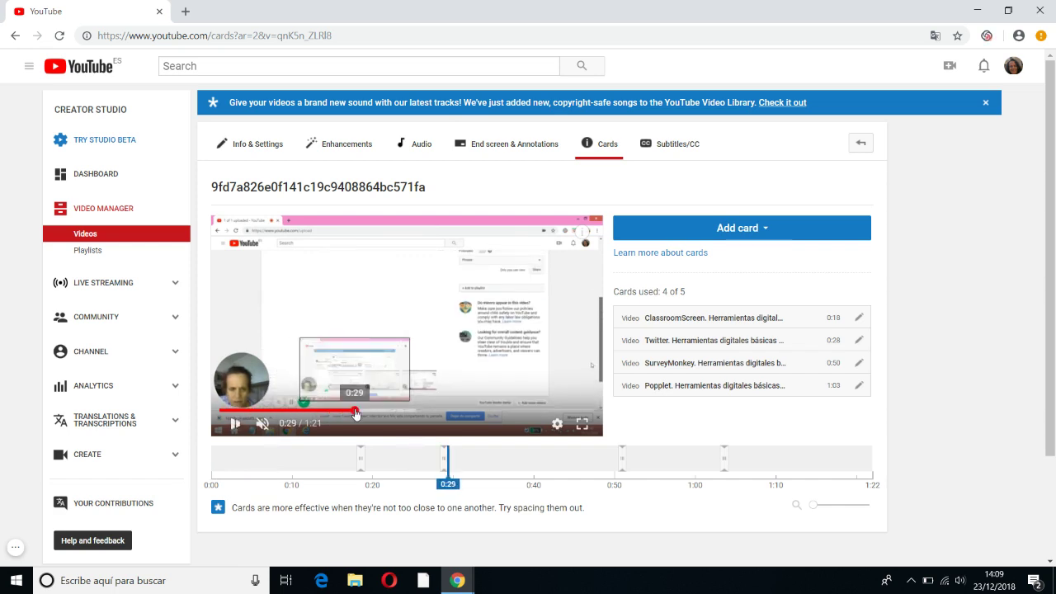
pyautogui.click(367, 411)
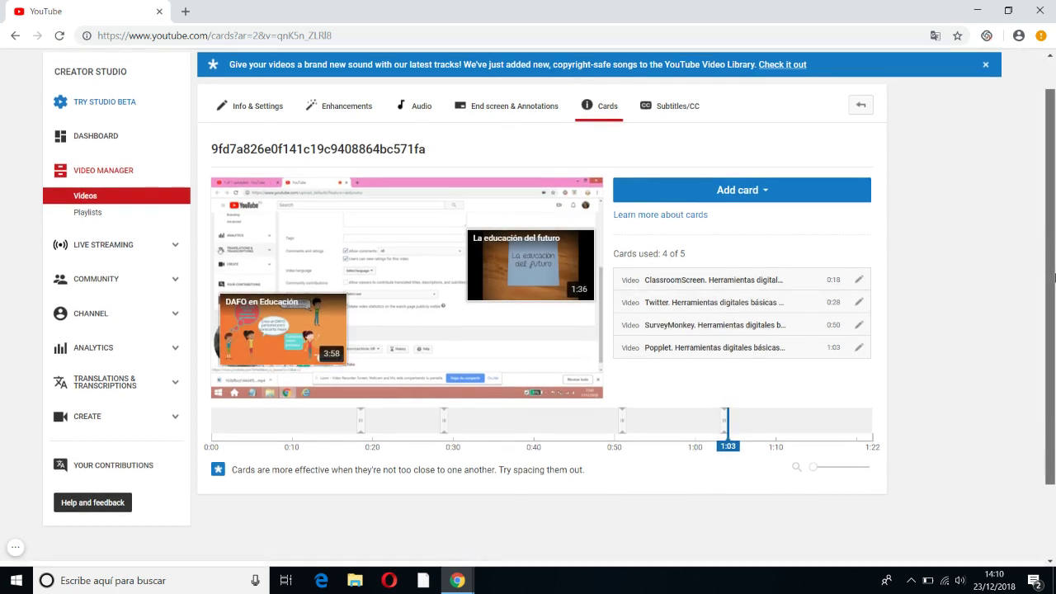
# - Move the Twitter card to 0:31 and the SurveyMonkey card to 0:49 on the timeline
pyautogui.scroll(-1, 445, 454)
pyautogui.click(447, 421)
pyautogui.moveTo(463, 422); pyautogui.dragTo(463, 423)
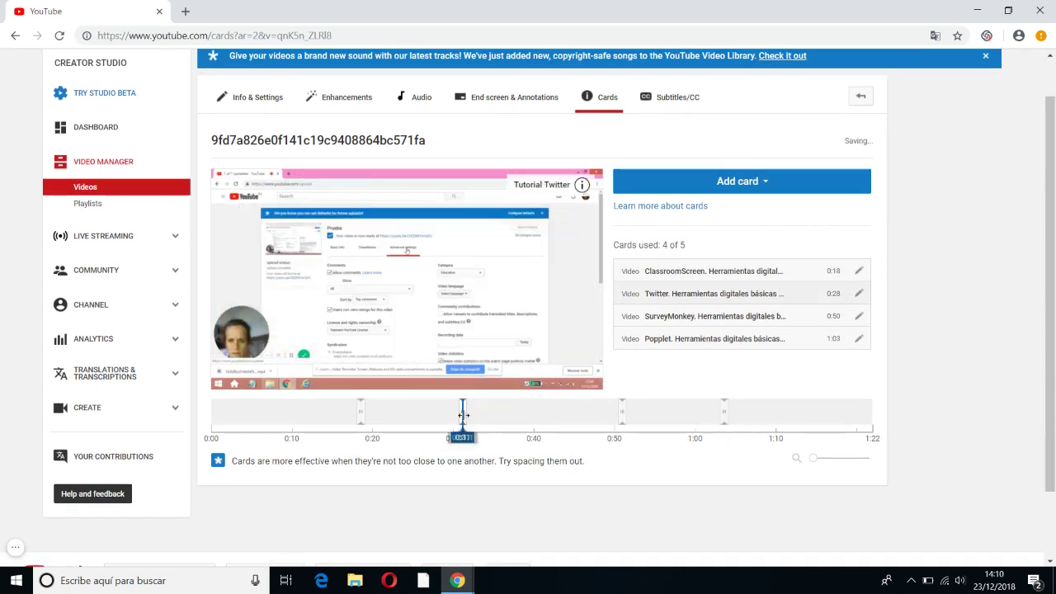
pyautogui.moveTo(625, 424); pyautogui.dragTo(617, 422)
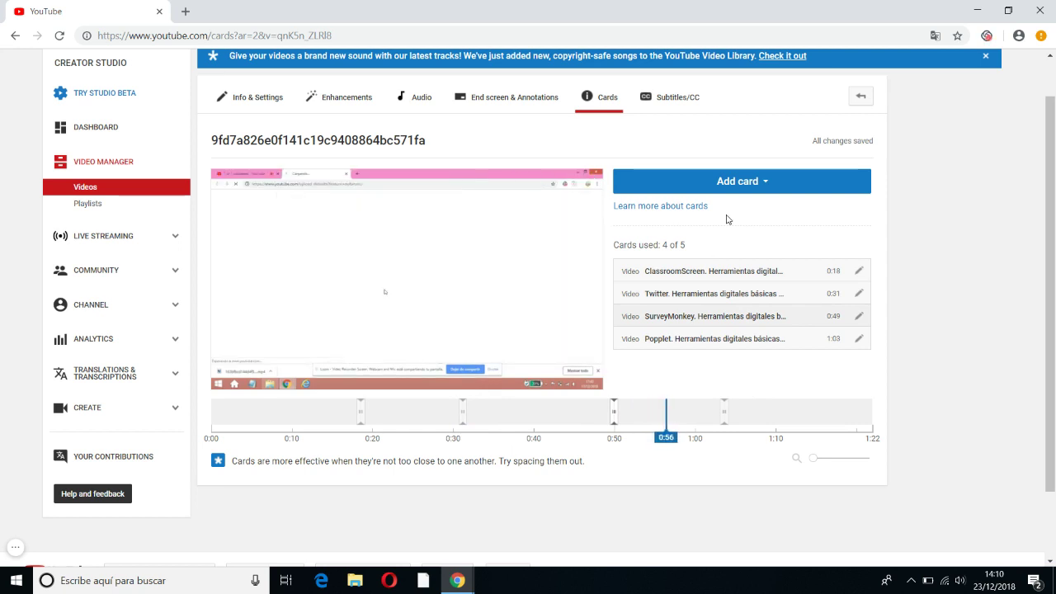
# - Start a new video card and select the Topgrade tutorial from the uploads
pyautogui.click(737, 184)
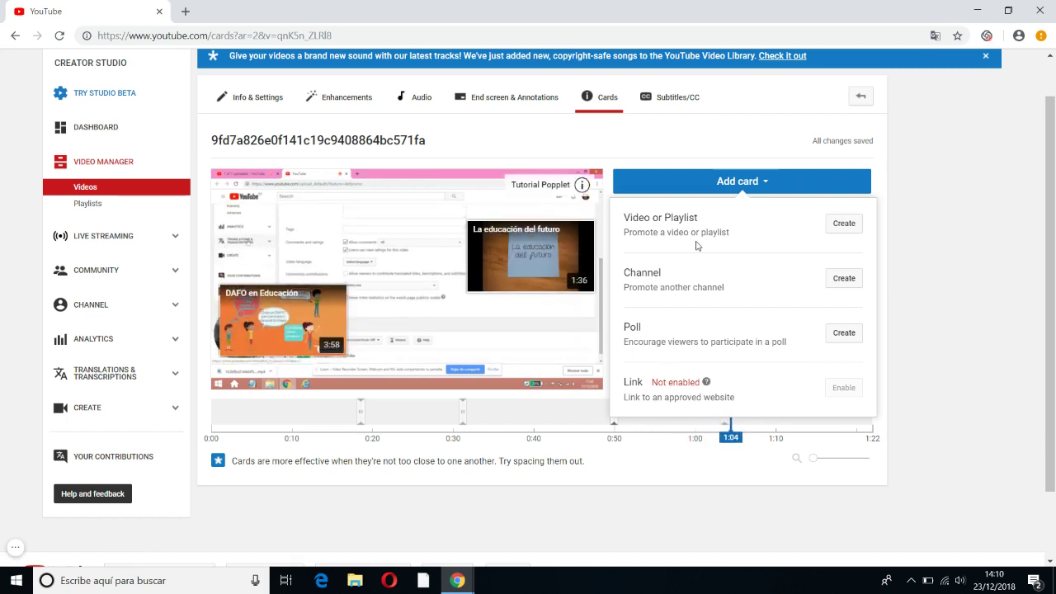
pyautogui.click(844, 224)
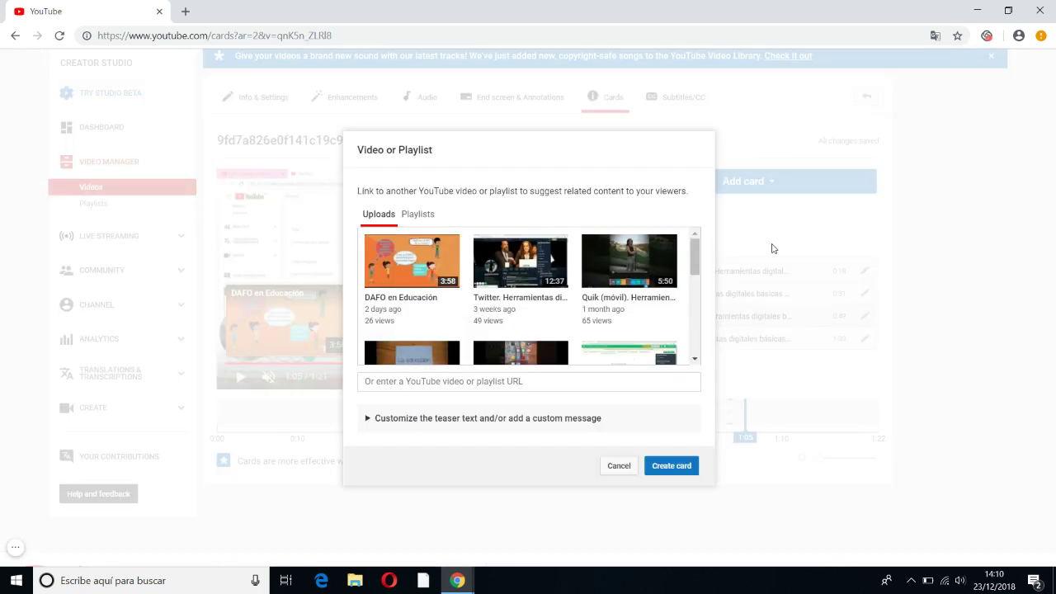
pyautogui.moveTo(696, 256); pyautogui.dragTo(702, 364)
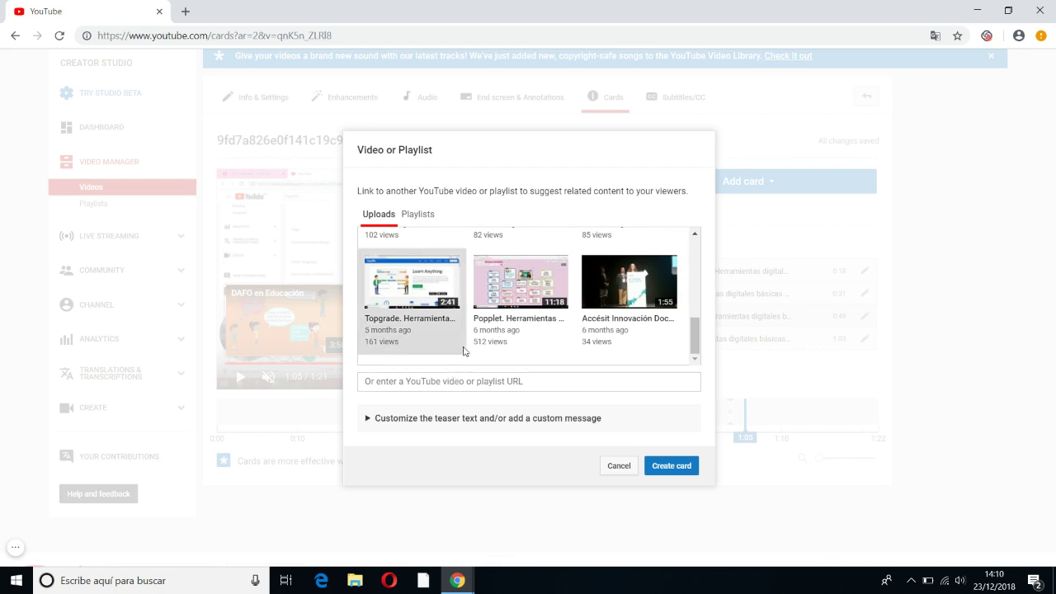
pyautogui.click(383, 334)
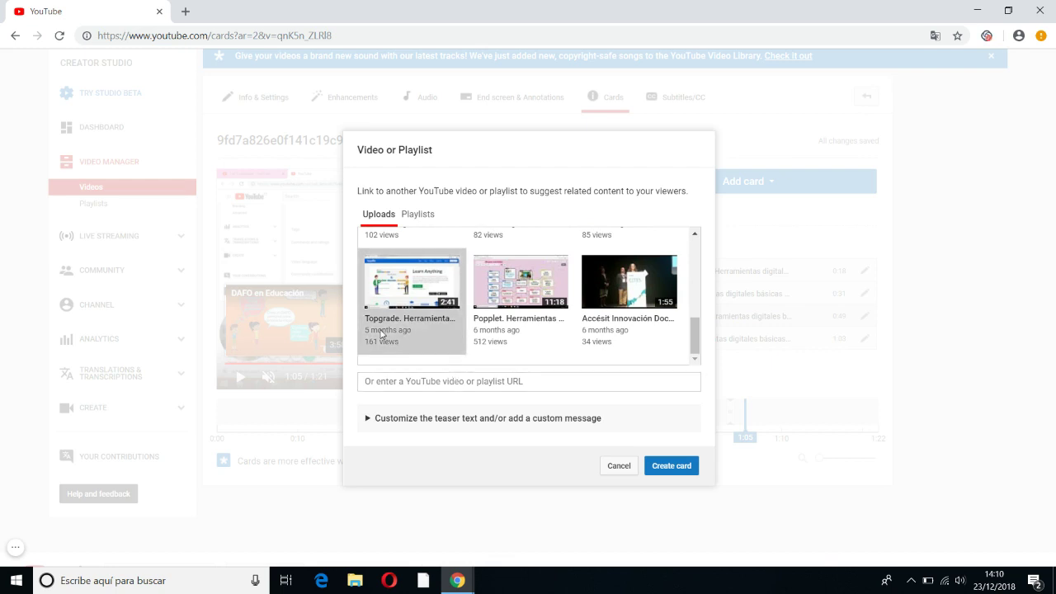
# - Create the card with the custom message "Topgrade" and the teaser text "No te pierdas el video"
pyautogui.click(368, 419)
pyautogui.click(383, 414)
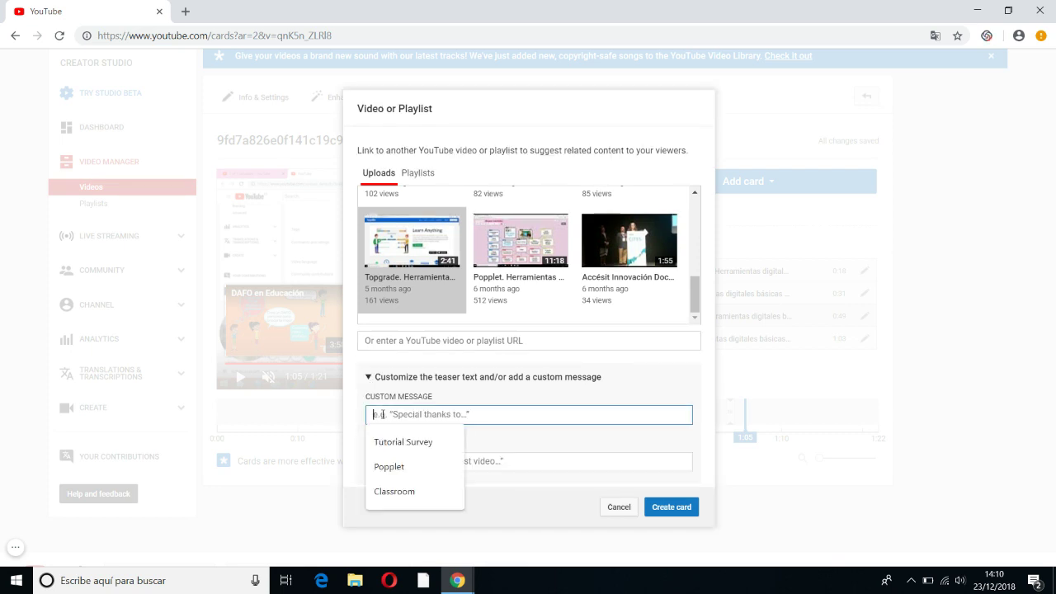
pyautogui.write('O')
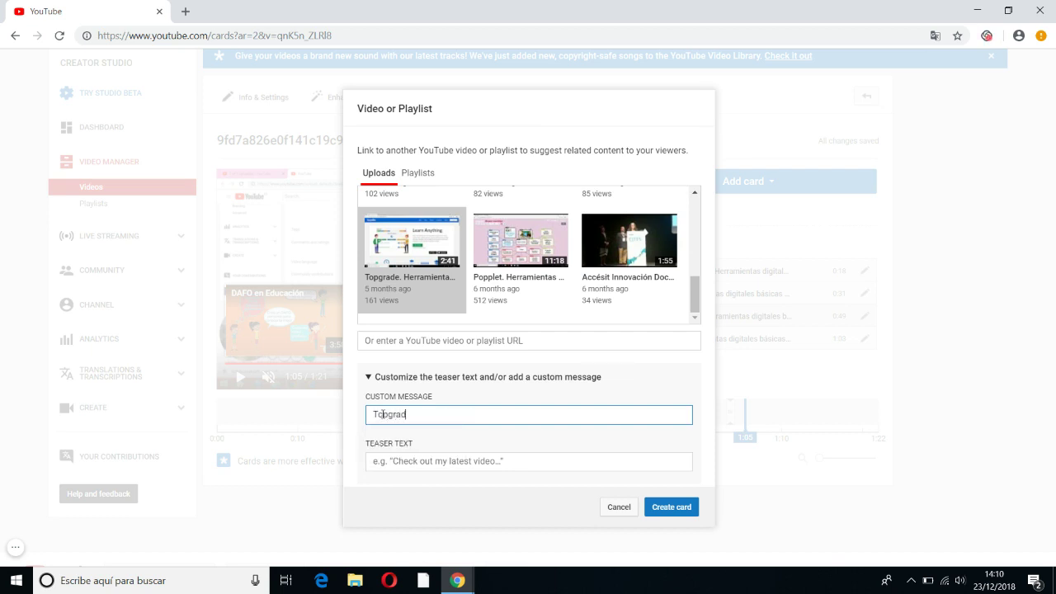
pyautogui.click(394, 462)
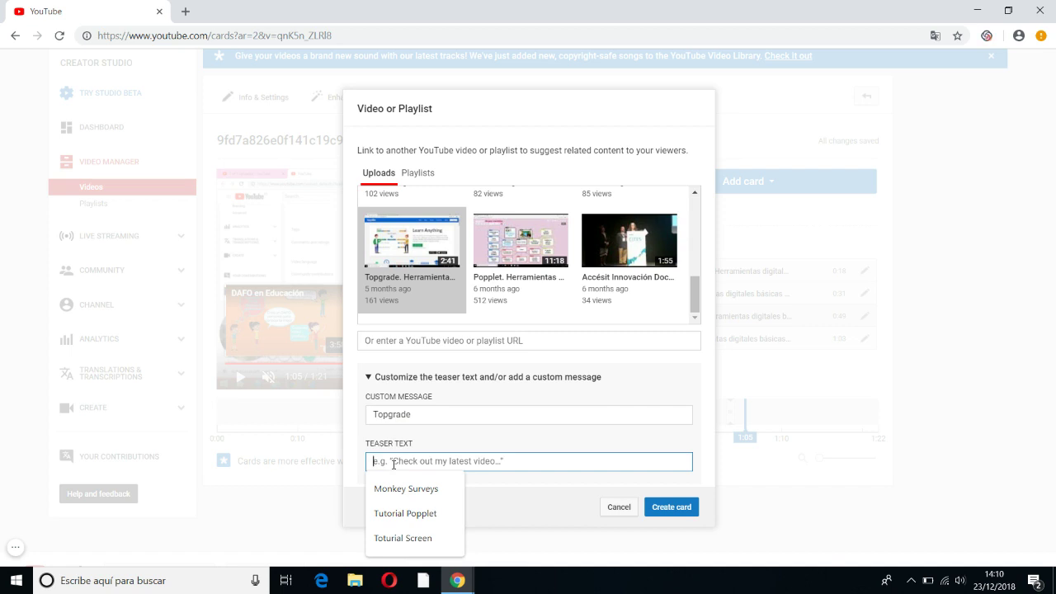
pyautogui.write('NO')
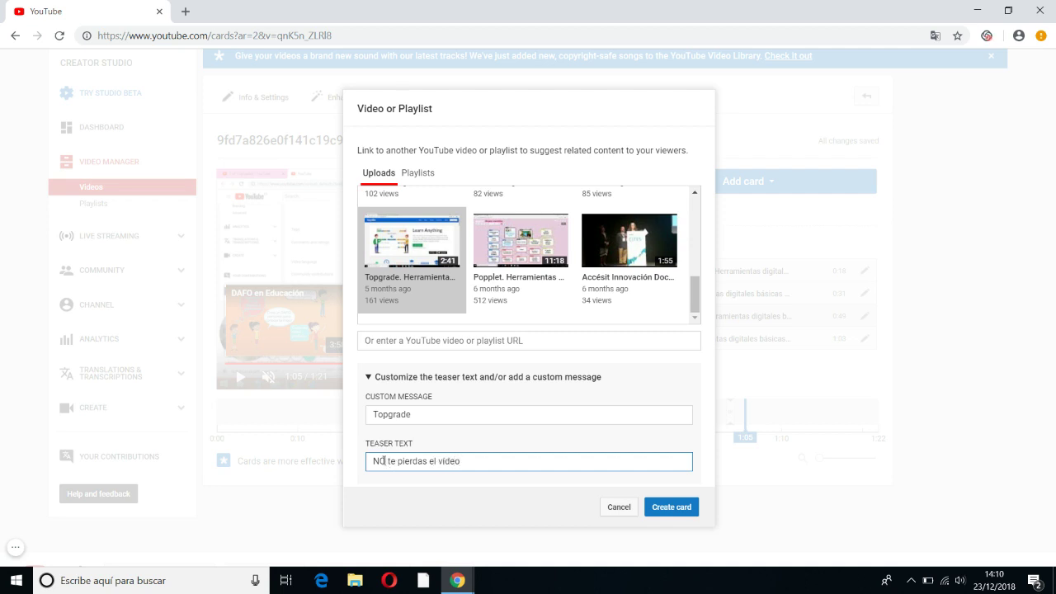
pyautogui.click(669, 509)
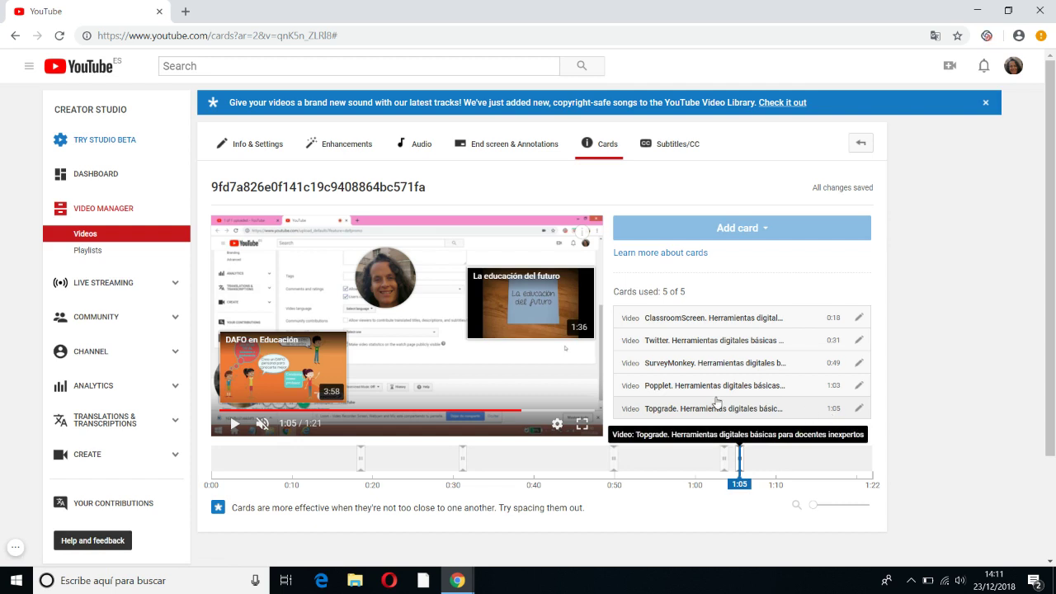
# - Play the video from 1:01 to check when the Popplet and Topgrade card teasers appear
pyautogui.click(503, 411)
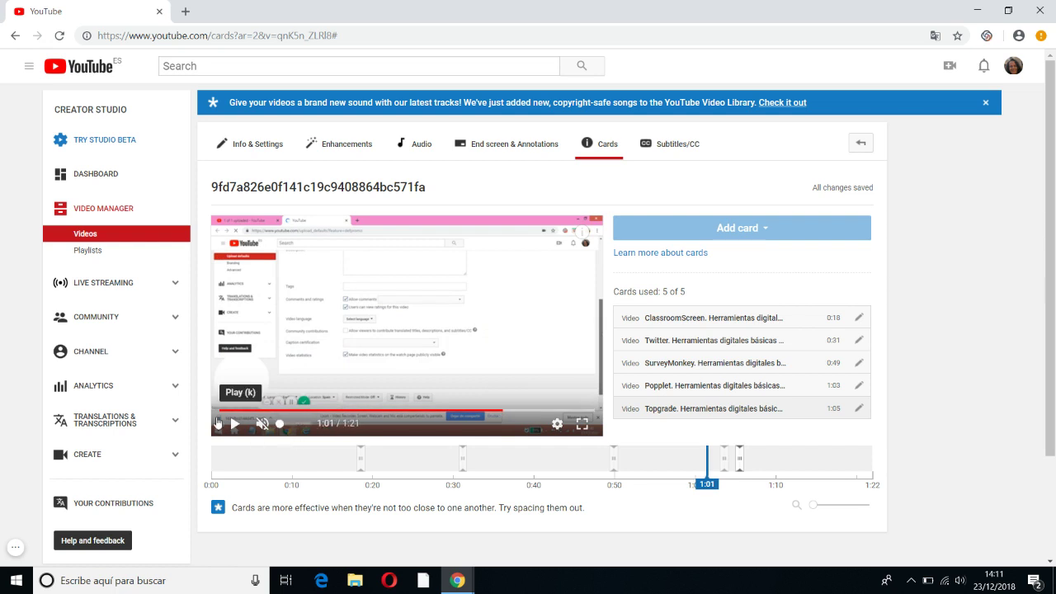
pyautogui.click(235, 424)
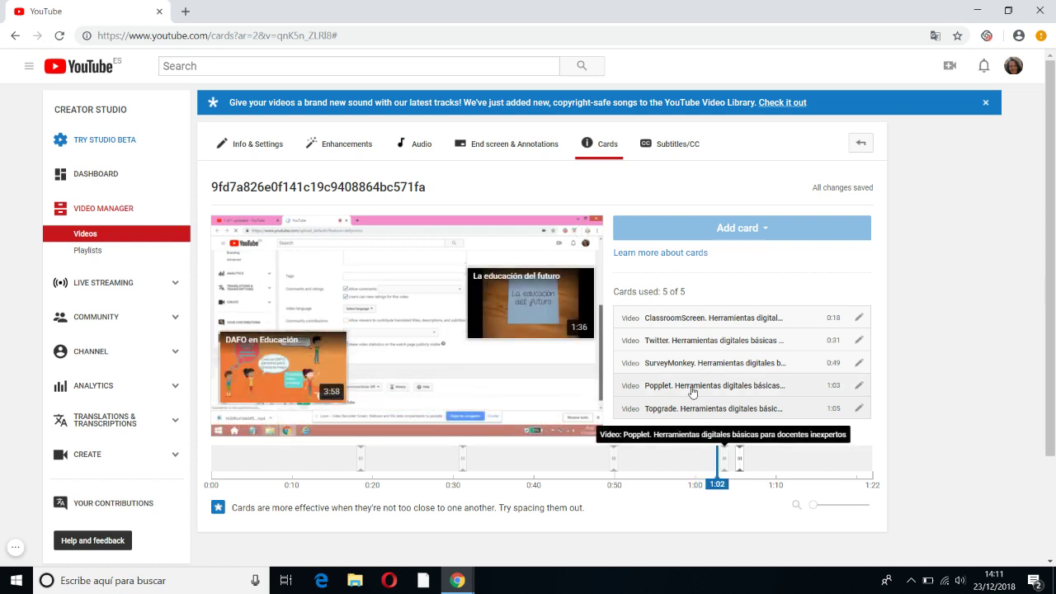
pyautogui.click(235, 424)
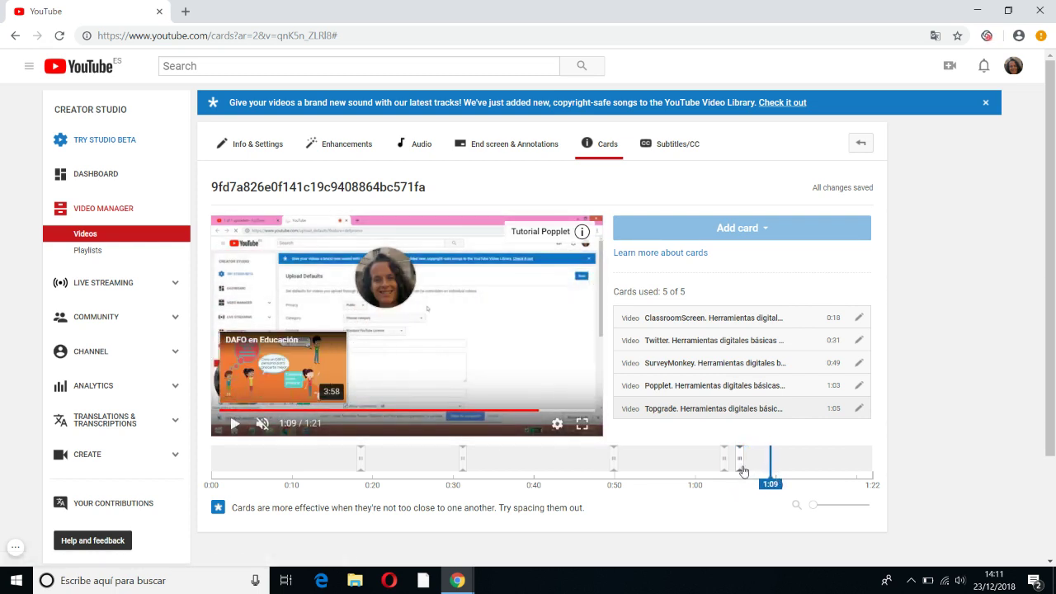
# - Move the Topgrade card to 1:10 and replay the surrounding section to check its teaser timing
pyautogui.moveTo(743, 470); pyautogui.dragTo(781, 464)
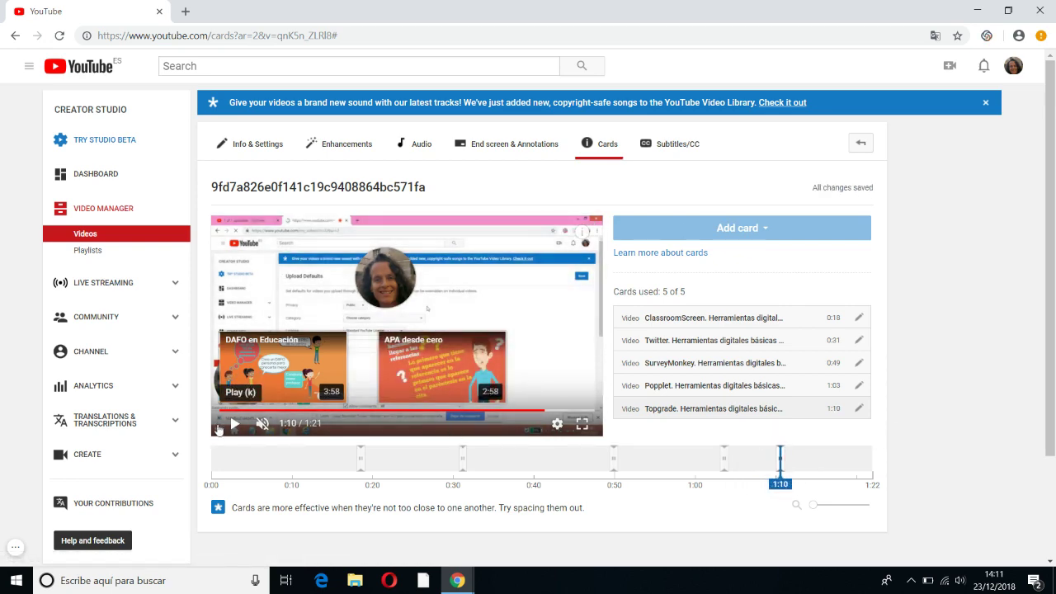
pyautogui.click(235, 425)
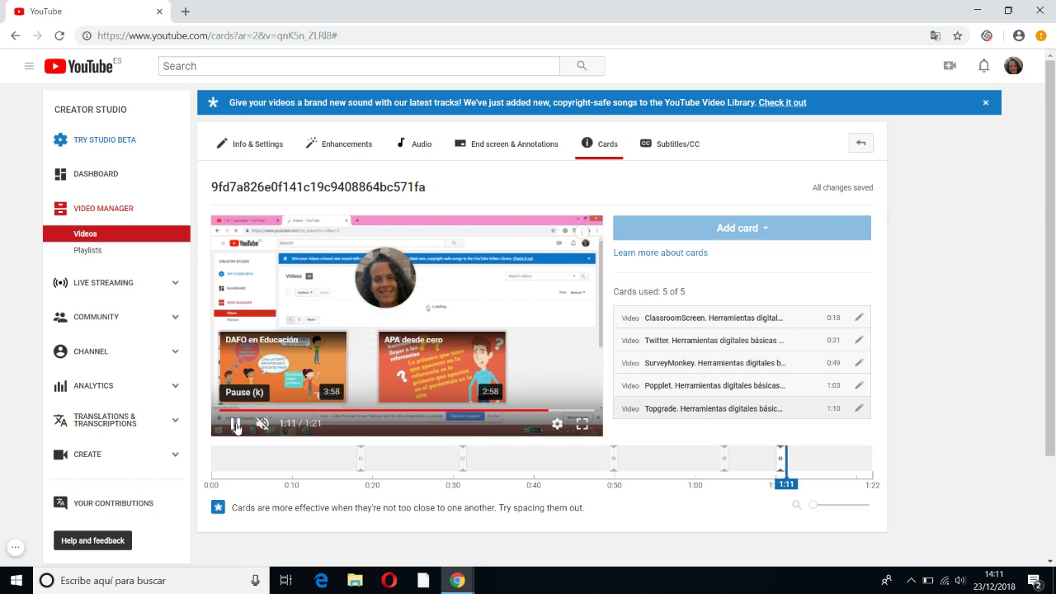
pyautogui.click(529, 410)
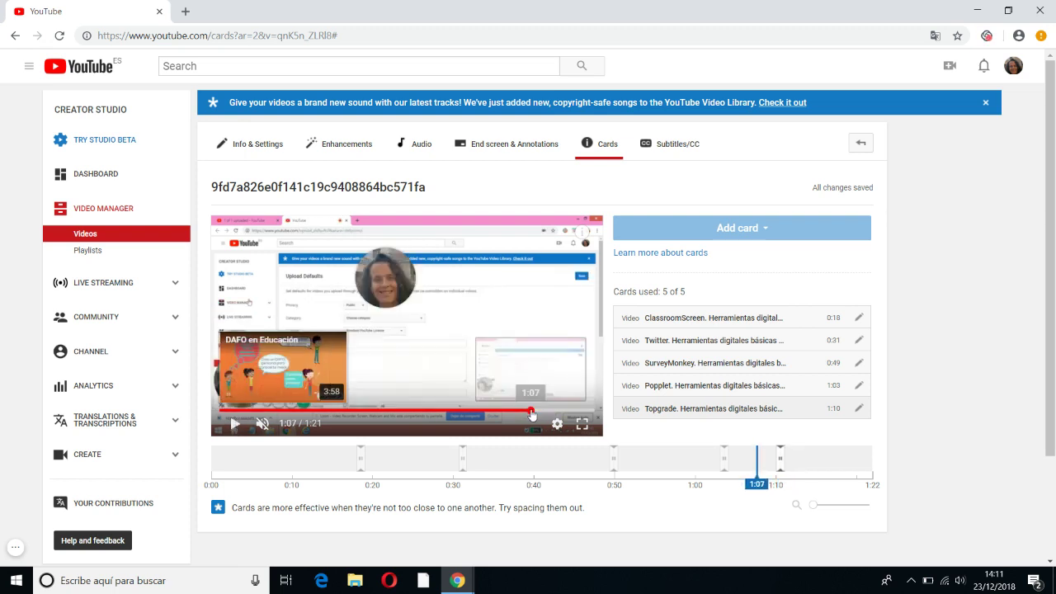
pyautogui.click(517, 412)
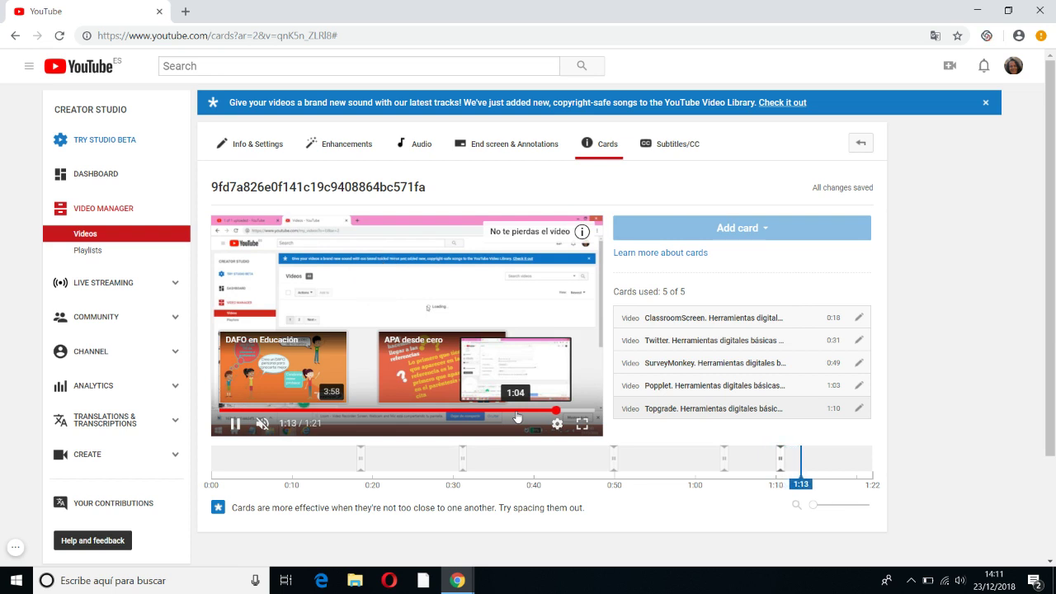
pyautogui.click(521, 414)
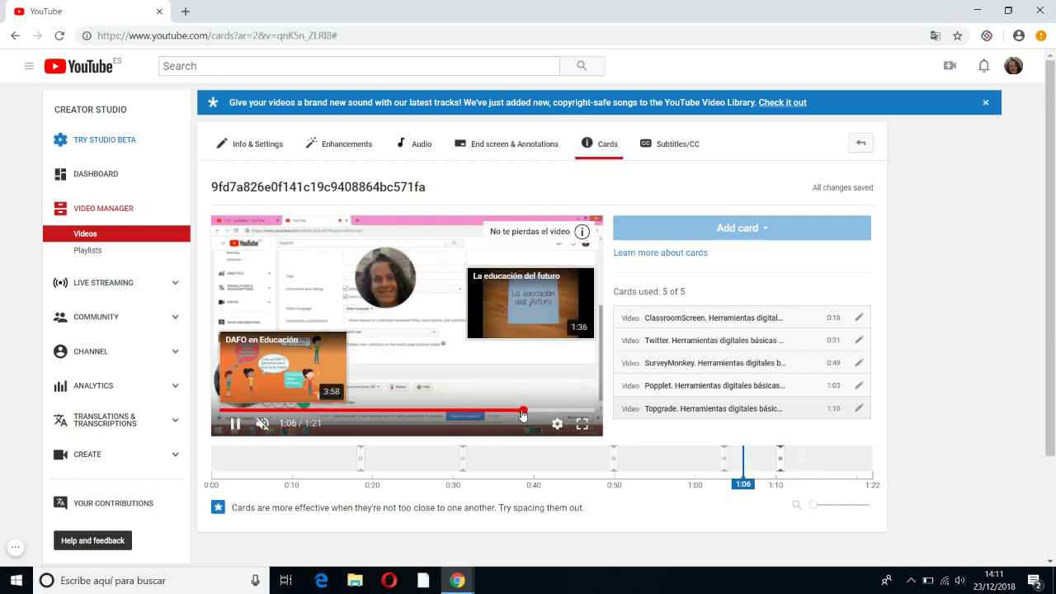
pyautogui.click(506, 412)
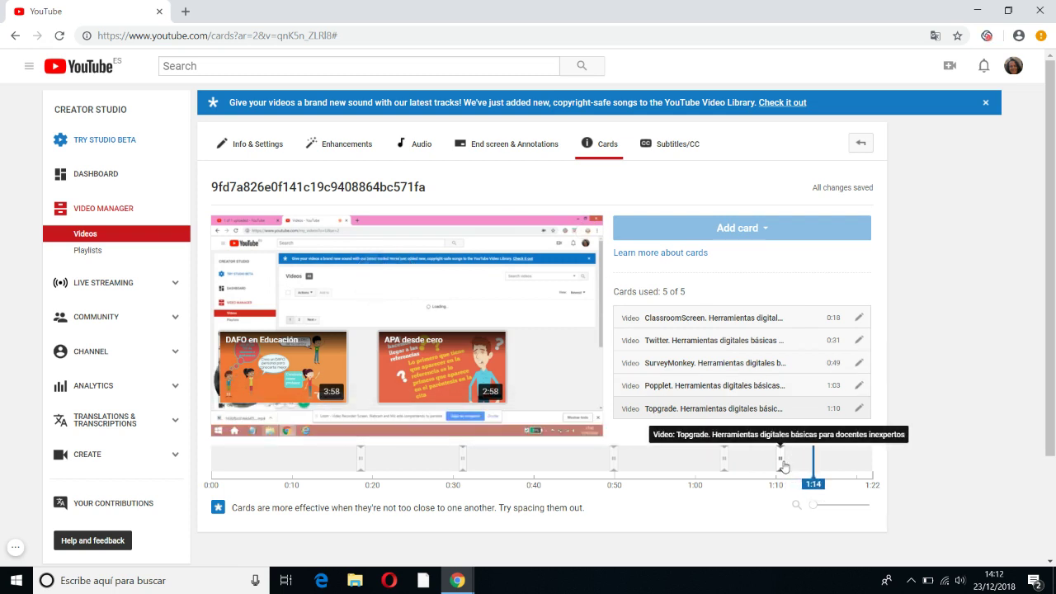
# - Move the Topgrade card to 1:12 and replay the video from about 1:02 to check it
pyautogui.moveTo(784, 467); pyautogui.dragTo(800, 467)
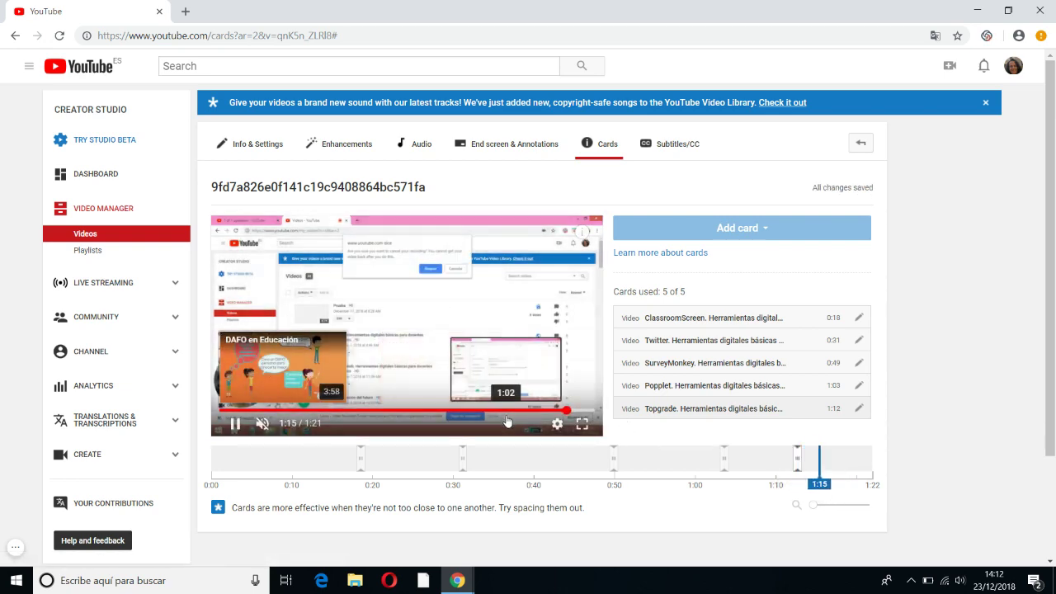
pyautogui.click(507, 416)
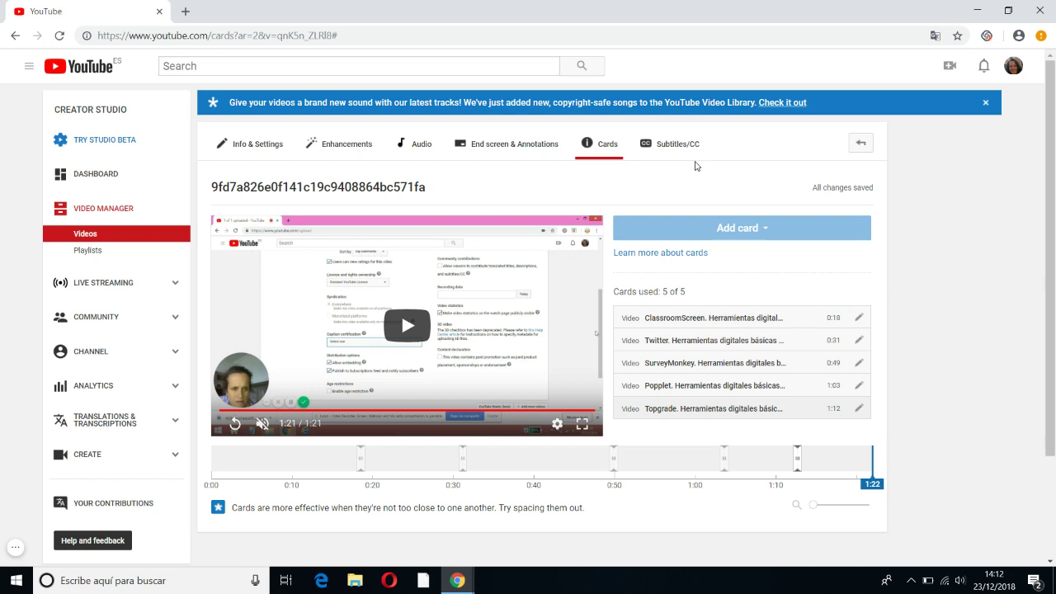
pyautogui.click(15, 548)
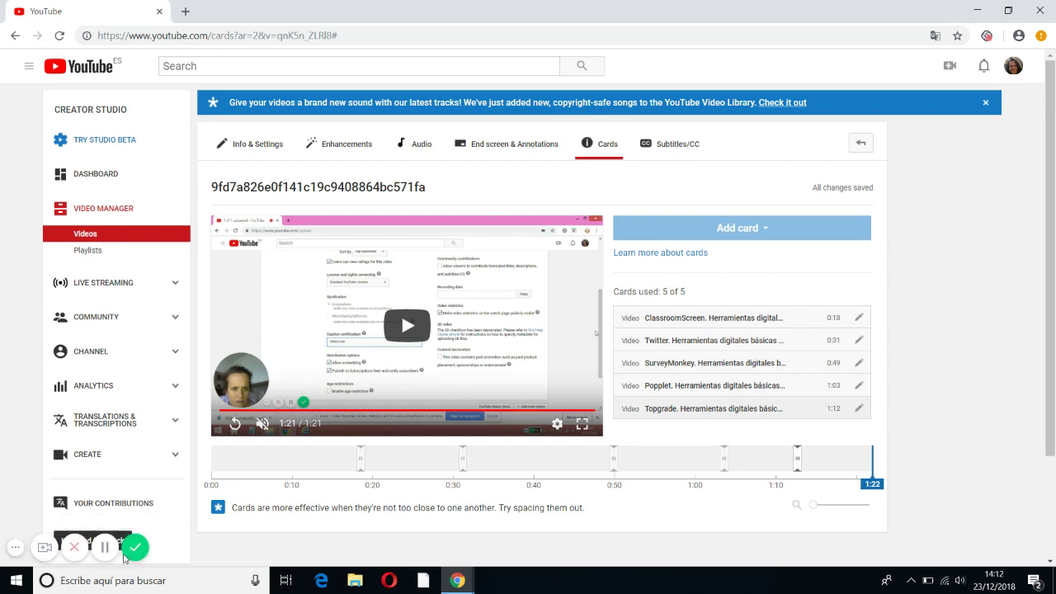